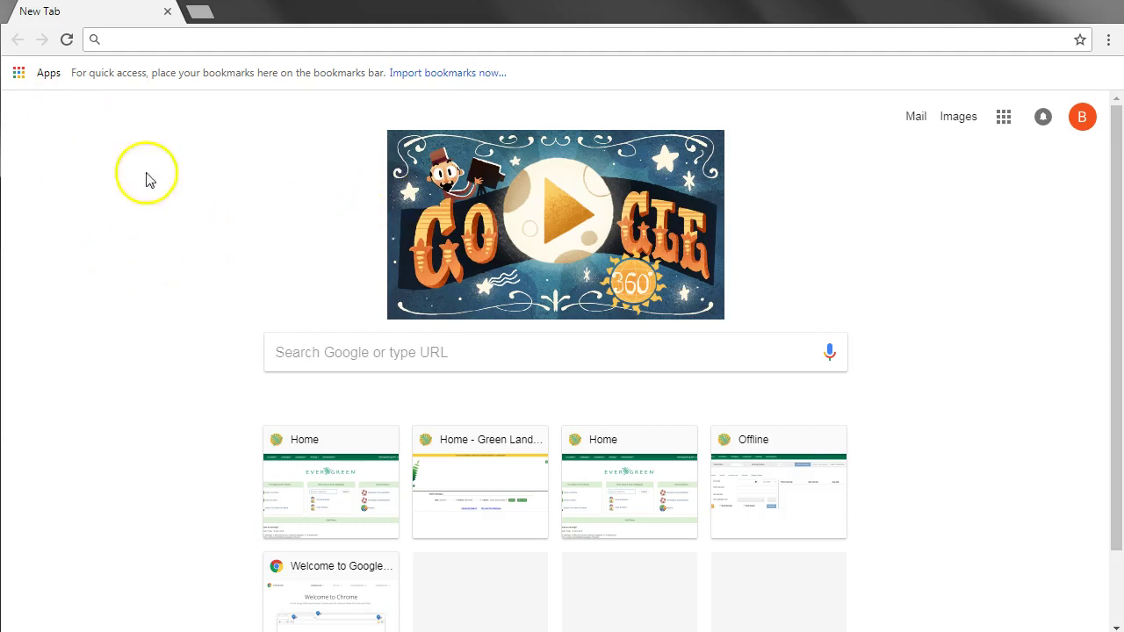
Step: Turn on Chrome's bookmarks bar from the Bookmarks menu so it always shows
{"action": "left_click", "coordinate": [1109, 40]}
{"action": "mouse_move", "coordinate": [908, 181]}
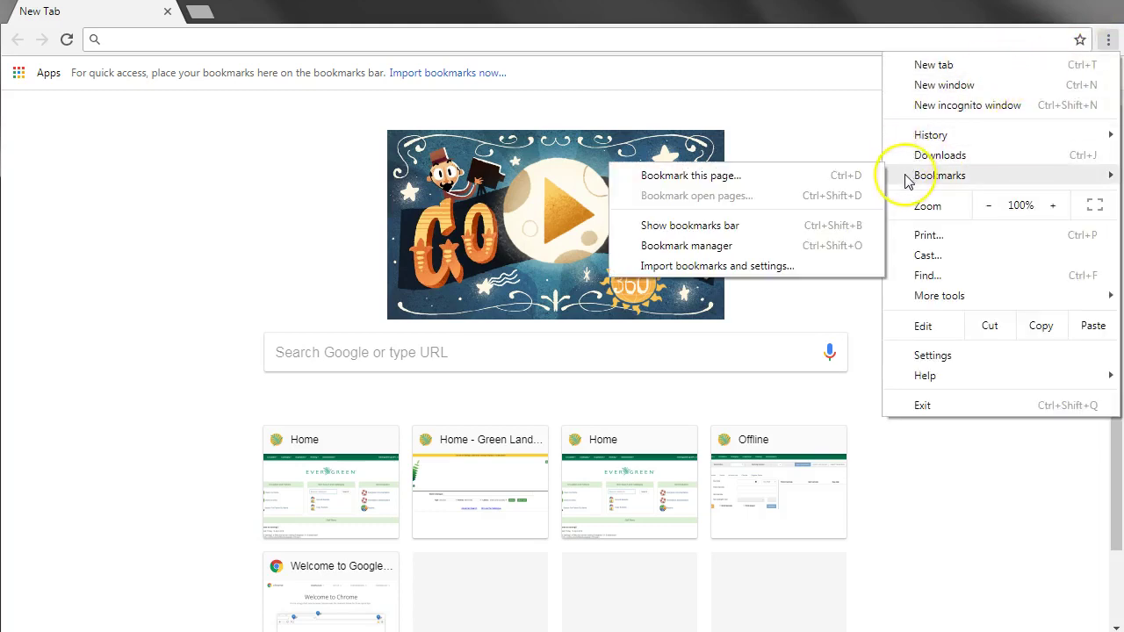
{"action": "left_click", "coordinate": [681, 230]}
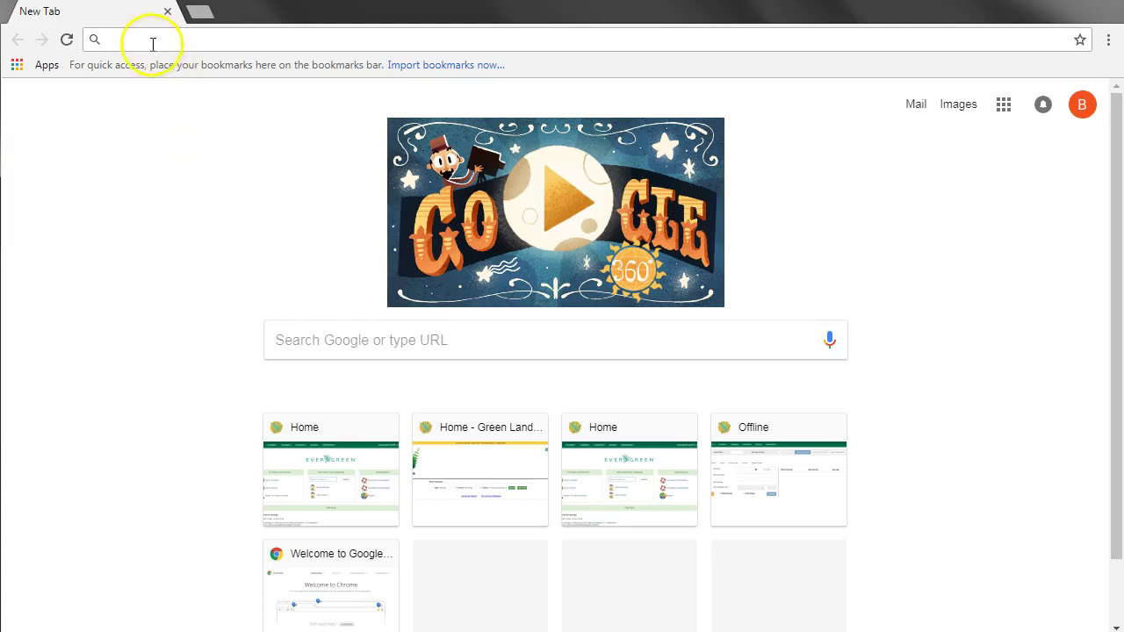
Step: Load the pasted Evergreen staff client address and bookmark it on the bar as 'Log In'
{"action": "type", "text": "https://training2.catalogue.libraries.coop/eg/staff/"}
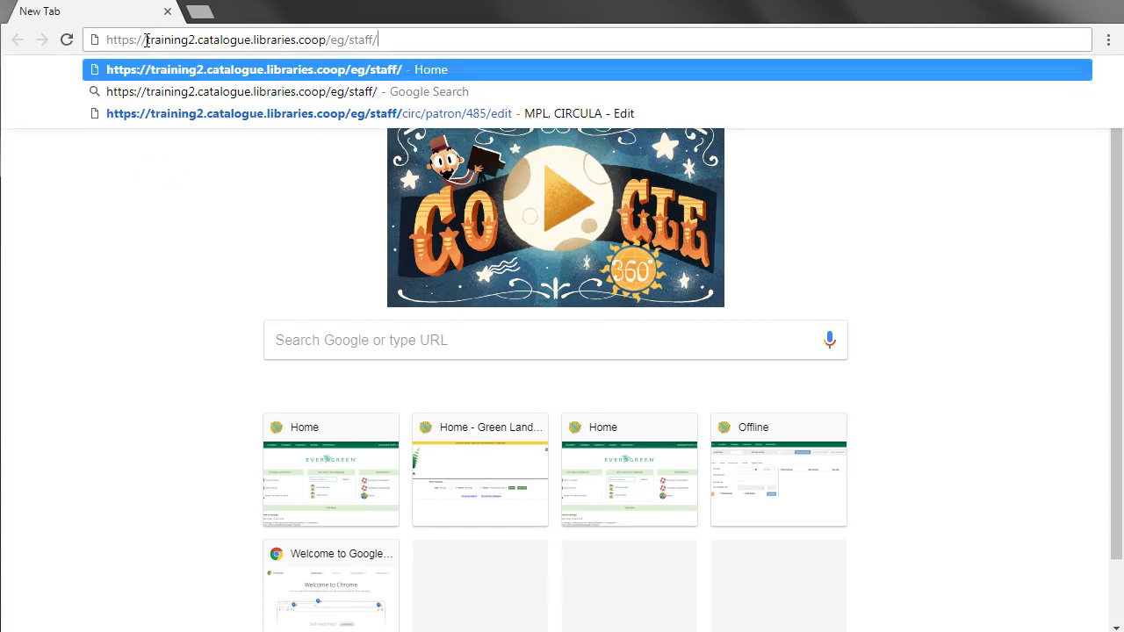
{"action": "key", "text": "Return"}
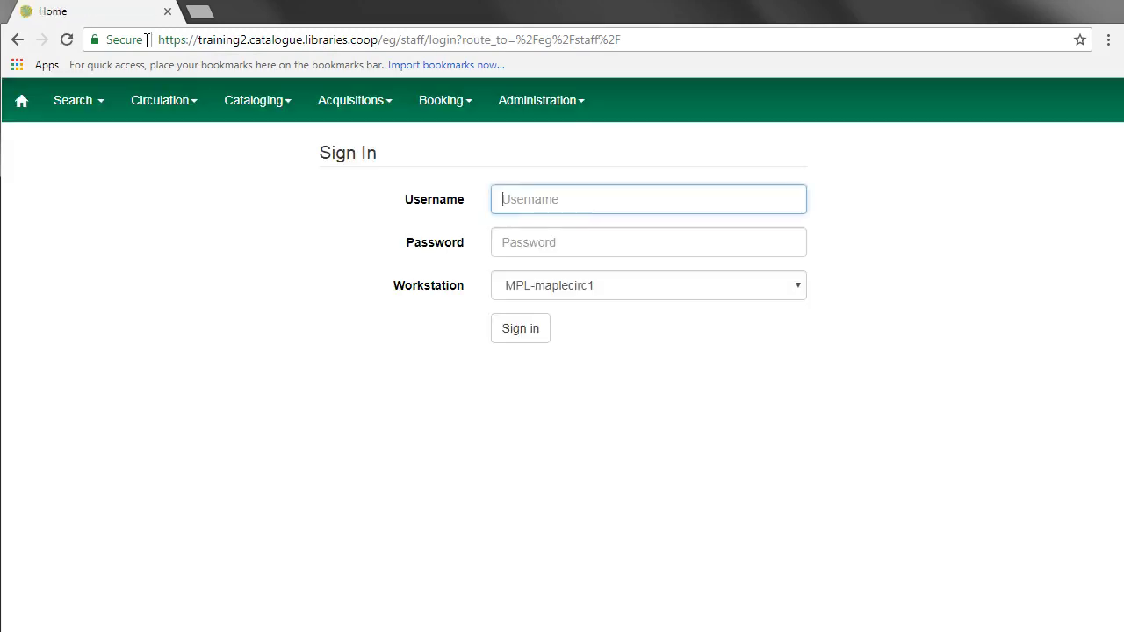
{"action": "left_click", "coordinate": [1079, 41]}
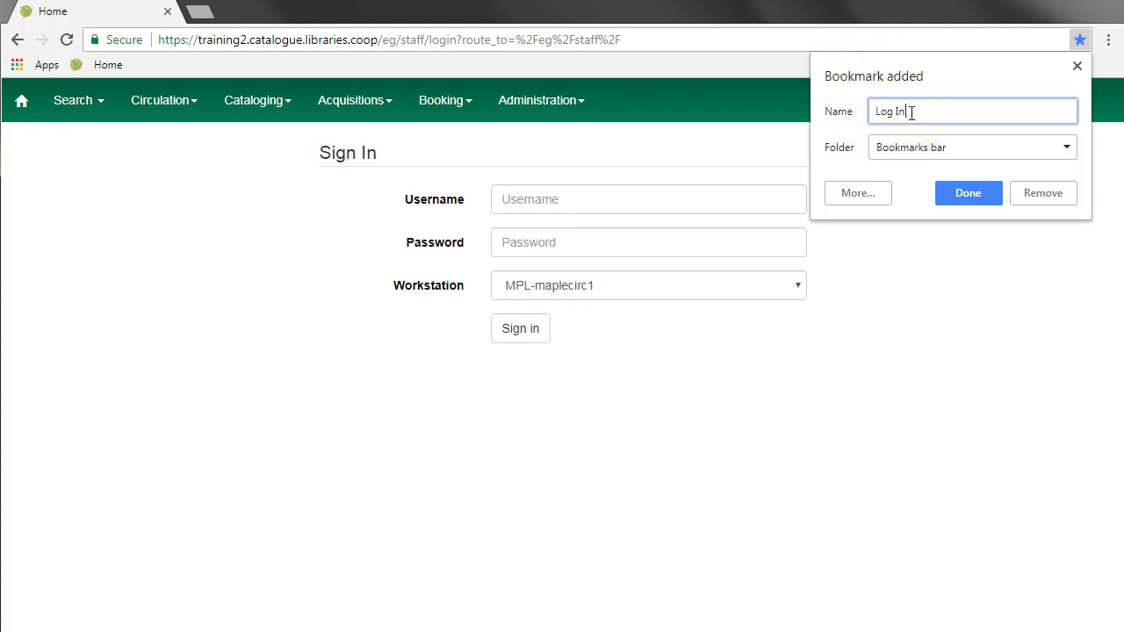
{"action": "left_click", "coordinate": [965, 196]}
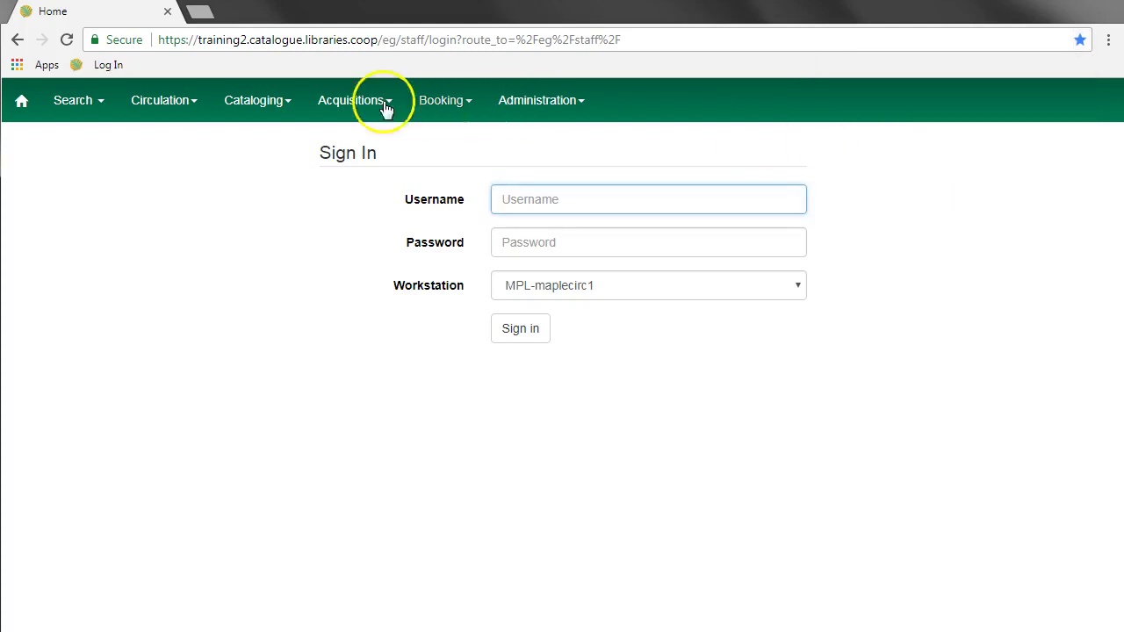
Step: Open the Evergreen offline interface by pasting its URL over the current address
{"action": "left_click", "coordinate": [187, 328]}
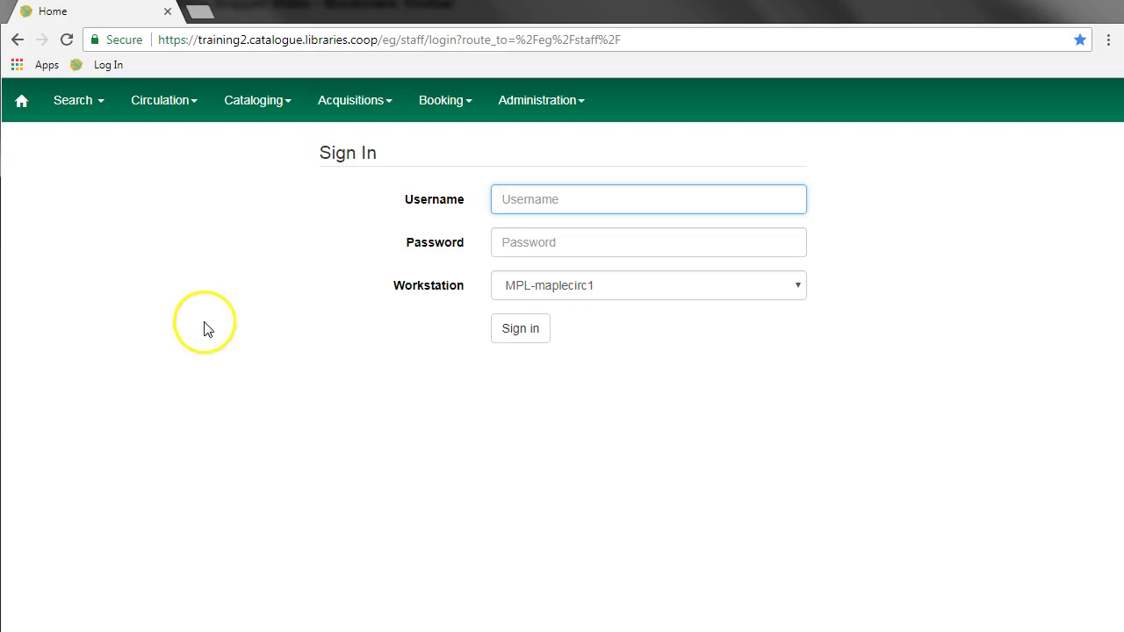
{"action": "left_click", "coordinate": [288, 44]}
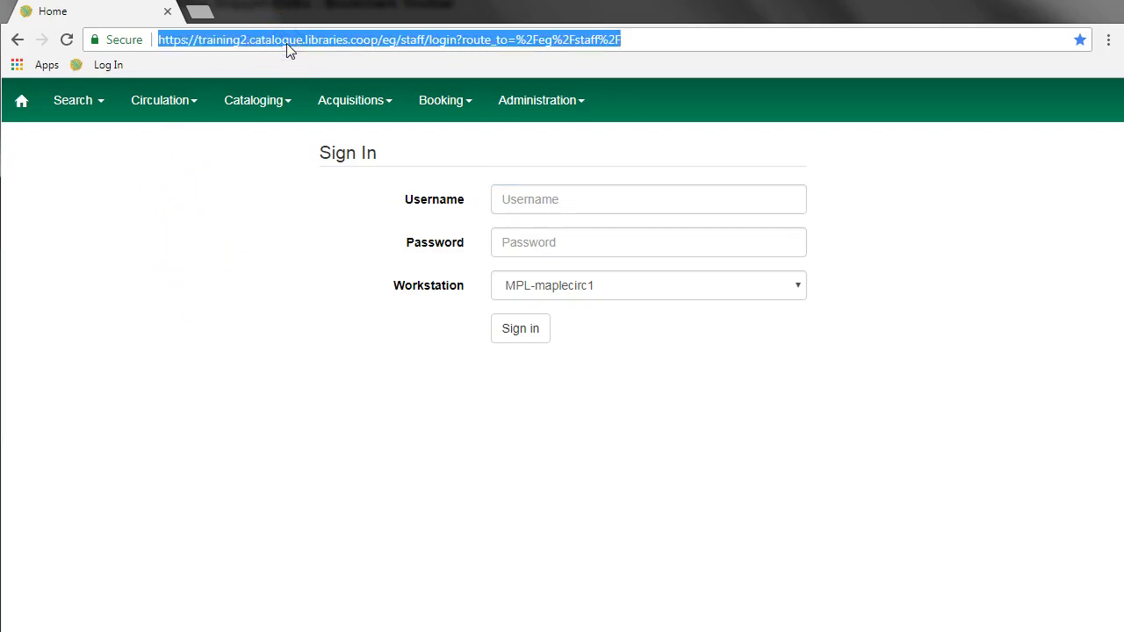
{"action": "type", "text": "https://training2.catalogue.libraries.coop/eg/staff/offline-interface"}
{"action": "key", "text": "Return"}
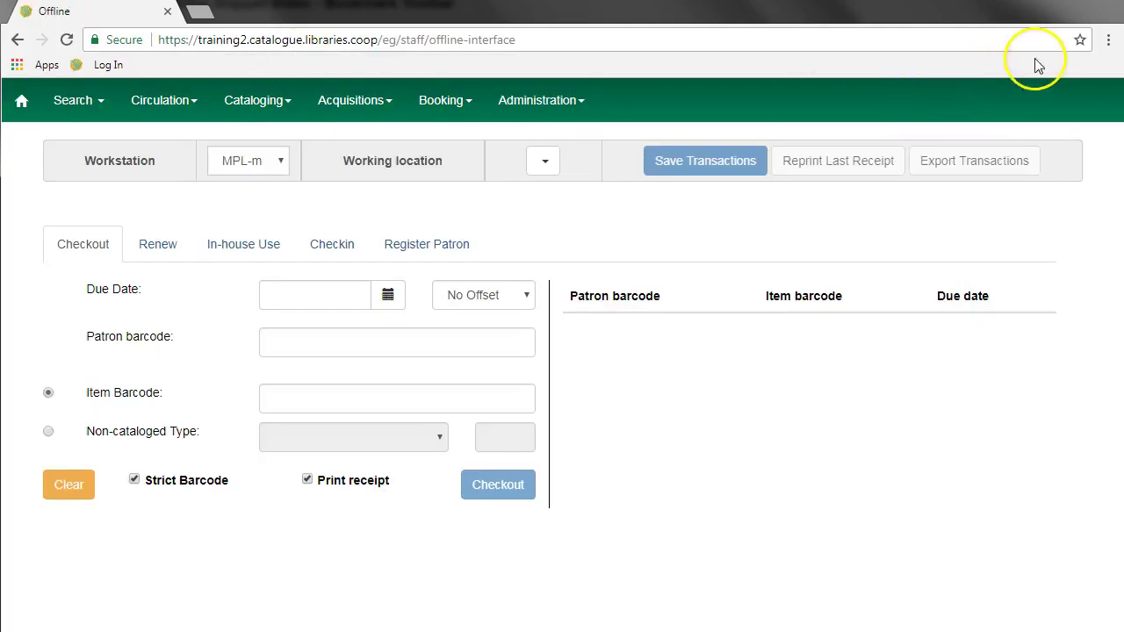
Step: Bookmark the offline page as 'Offline', then return to the sign-in page via Log In
{"action": "left_click", "coordinate": [1078, 39]}
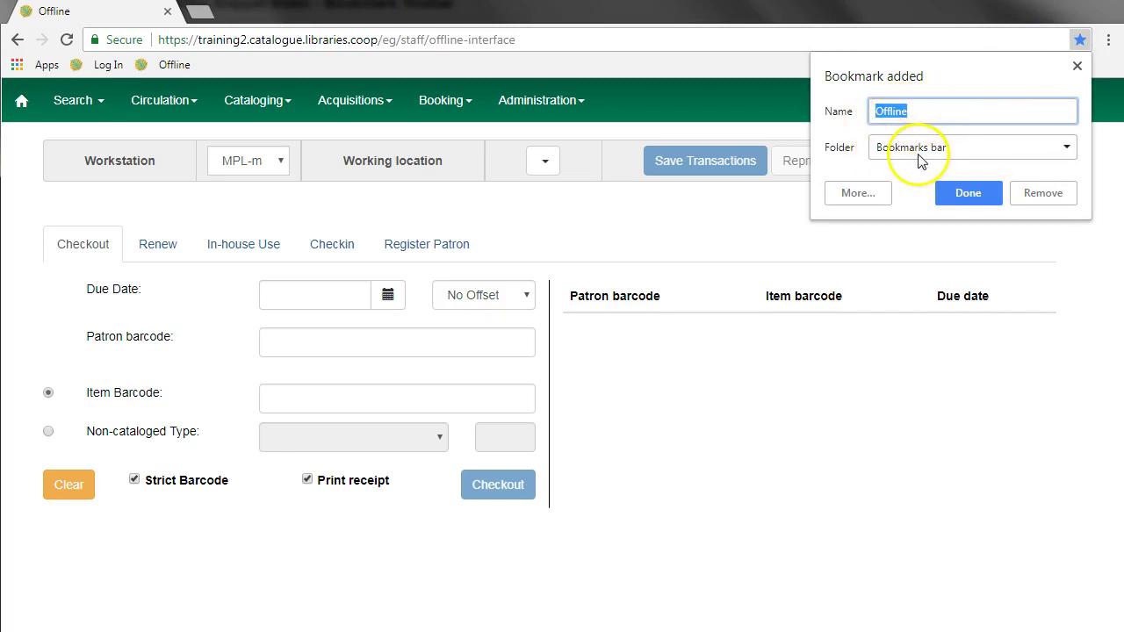
{"action": "left_click", "coordinate": [971, 194]}
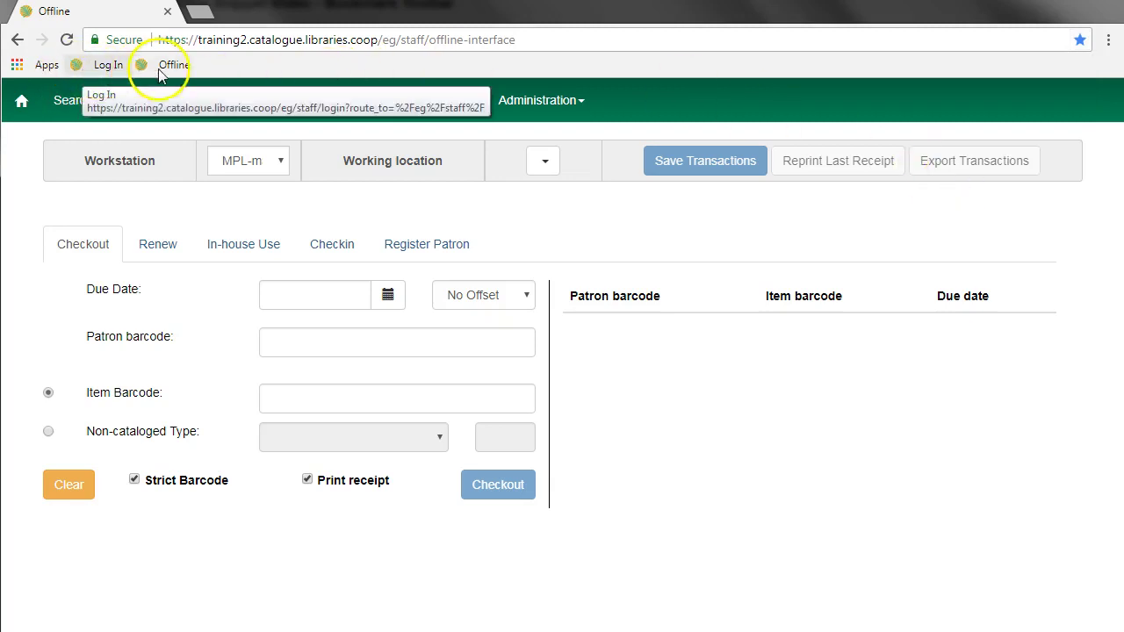
{"action": "left_click", "coordinate": [96, 68]}
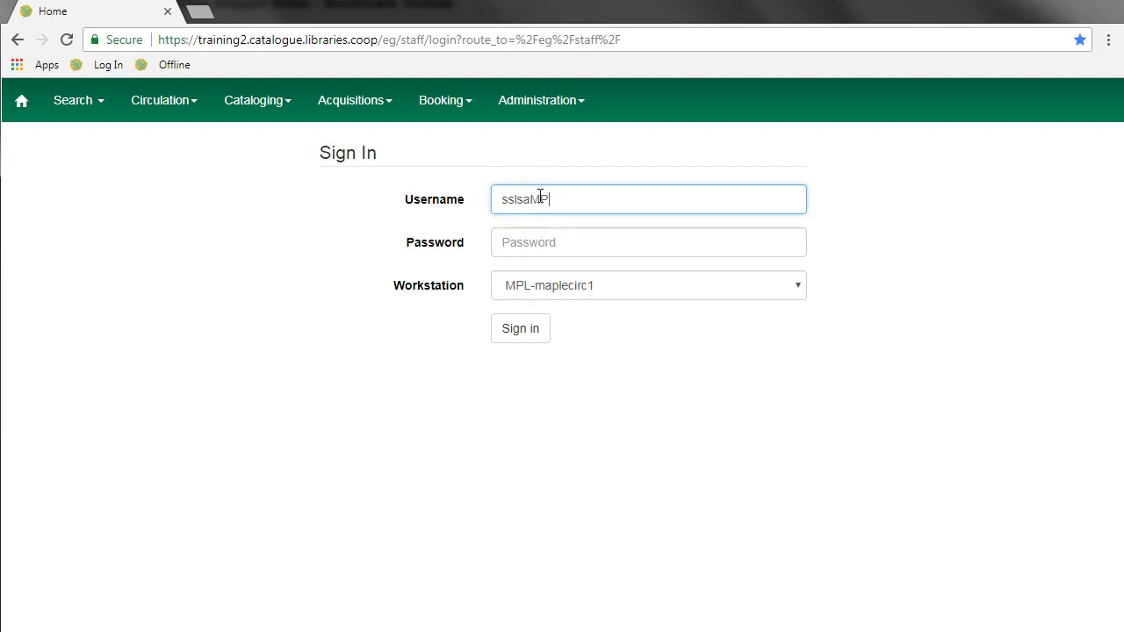
Step: Enter the staff password after the username and sign in to Evergreen
{"action": "key", "text": "Tab"}
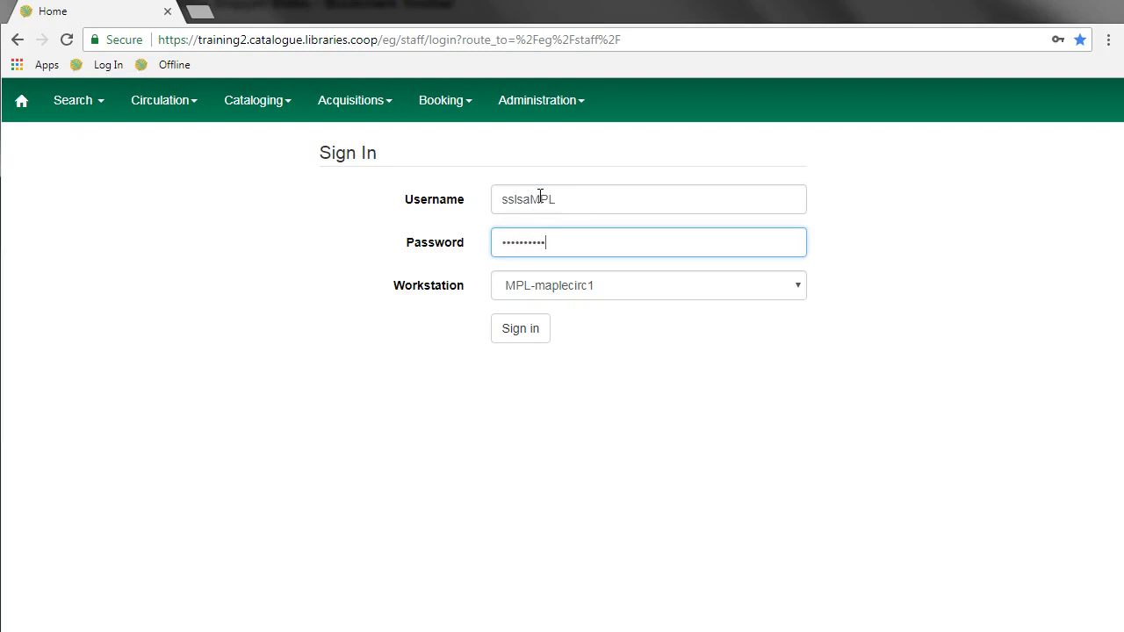
{"action": "key", "text": "Return"}
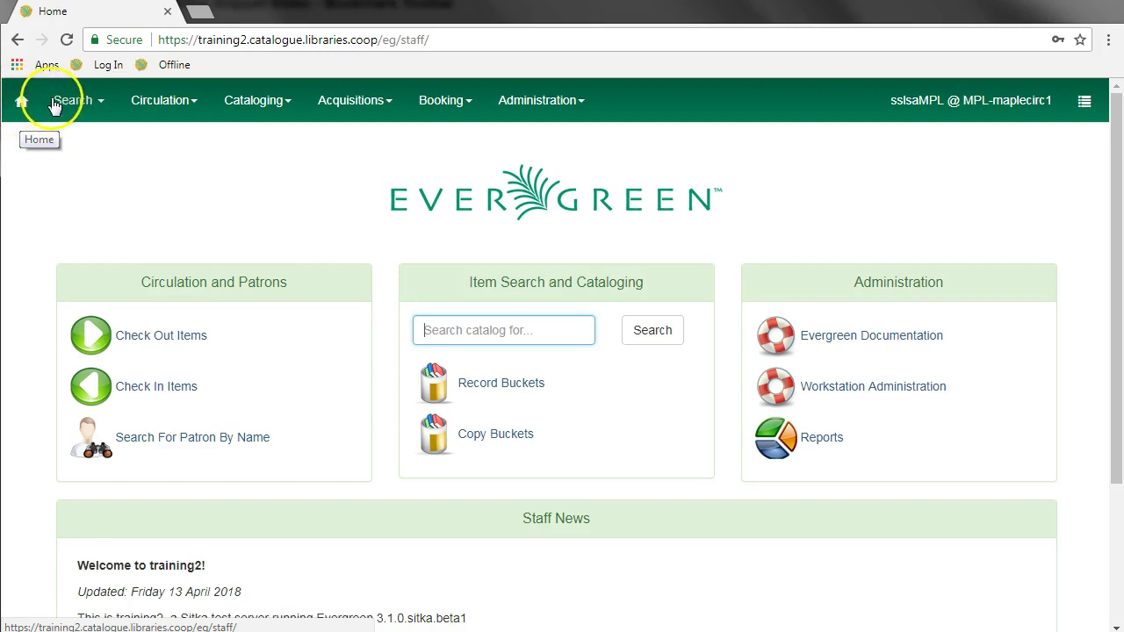
Step: Bookmark the Evergreen home page as Splashpage, then the Checkin Items page as 'Check In'
{"action": "left_click", "coordinate": [1080, 40]}
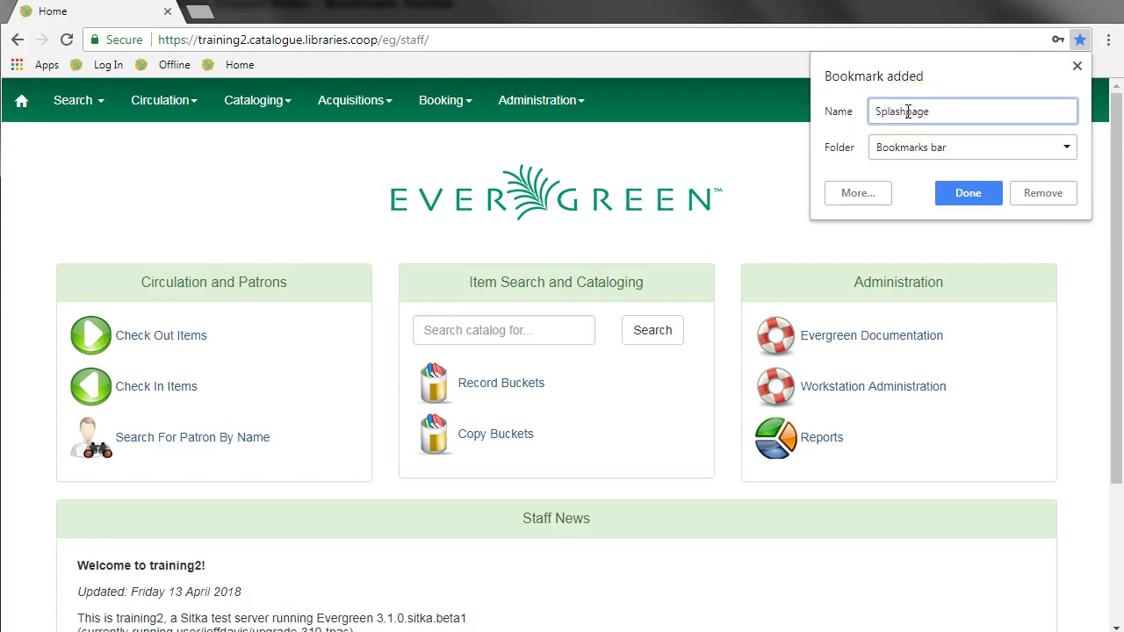
{"action": "left_click", "coordinate": [956, 187]}
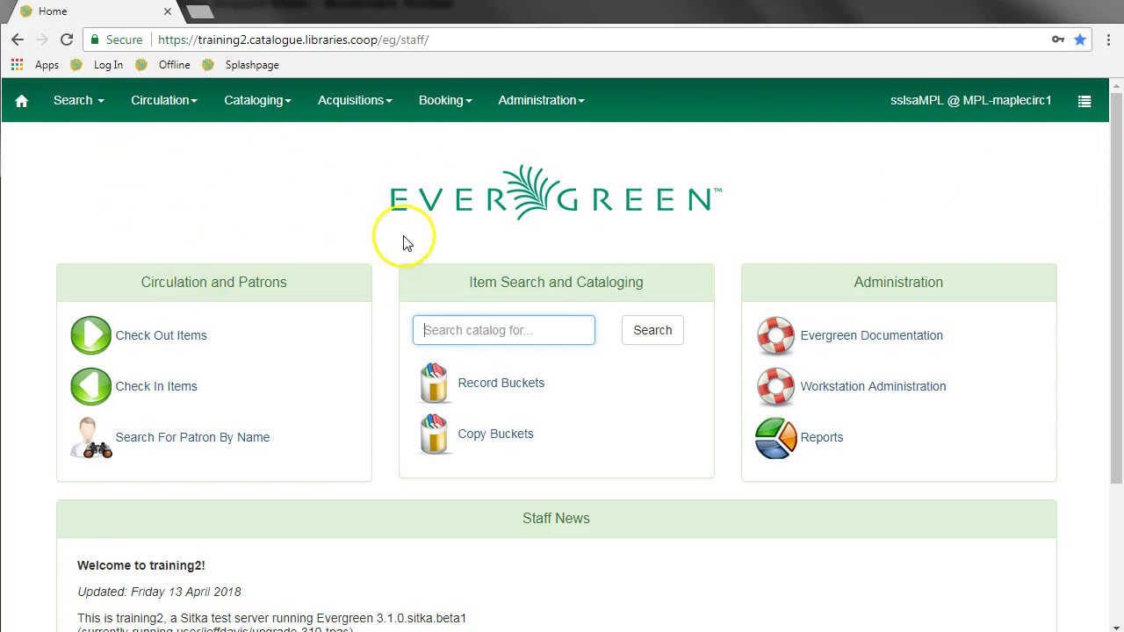
{"action": "left_click", "coordinate": [144, 391]}
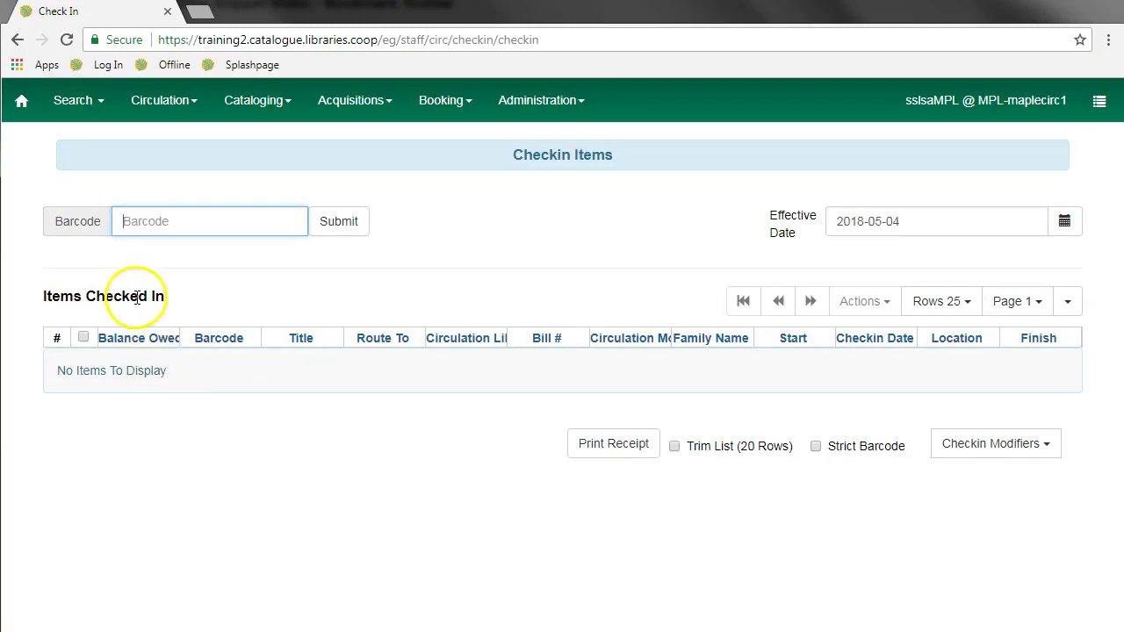
{"action": "left_click", "coordinate": [1080, 41]}
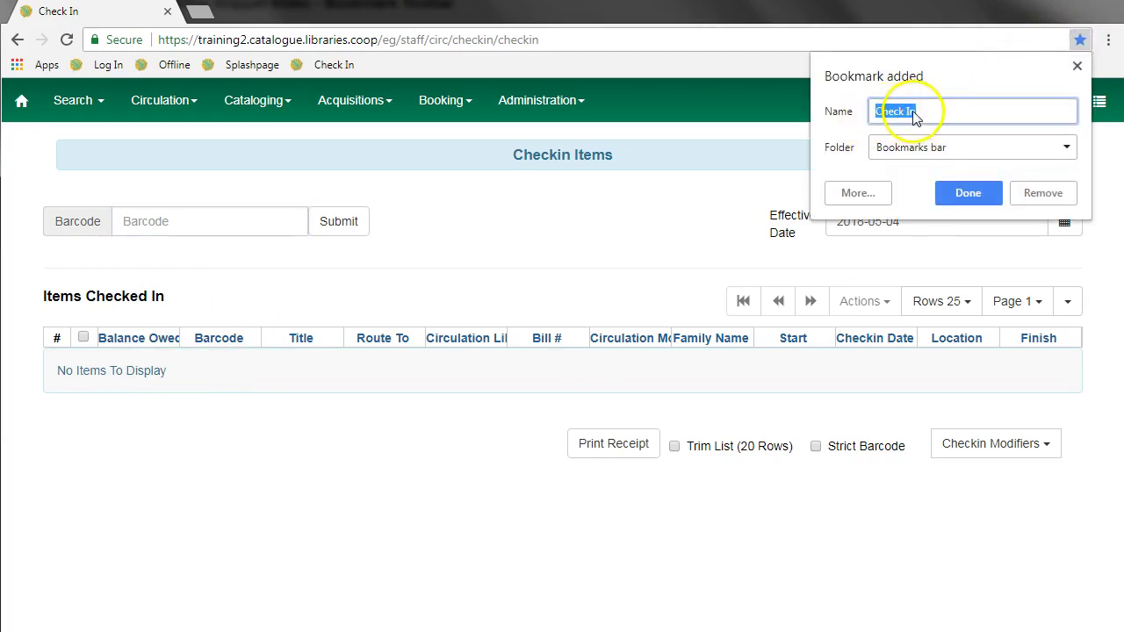
{"action": "left_click", "coordinate": [961, 204]}
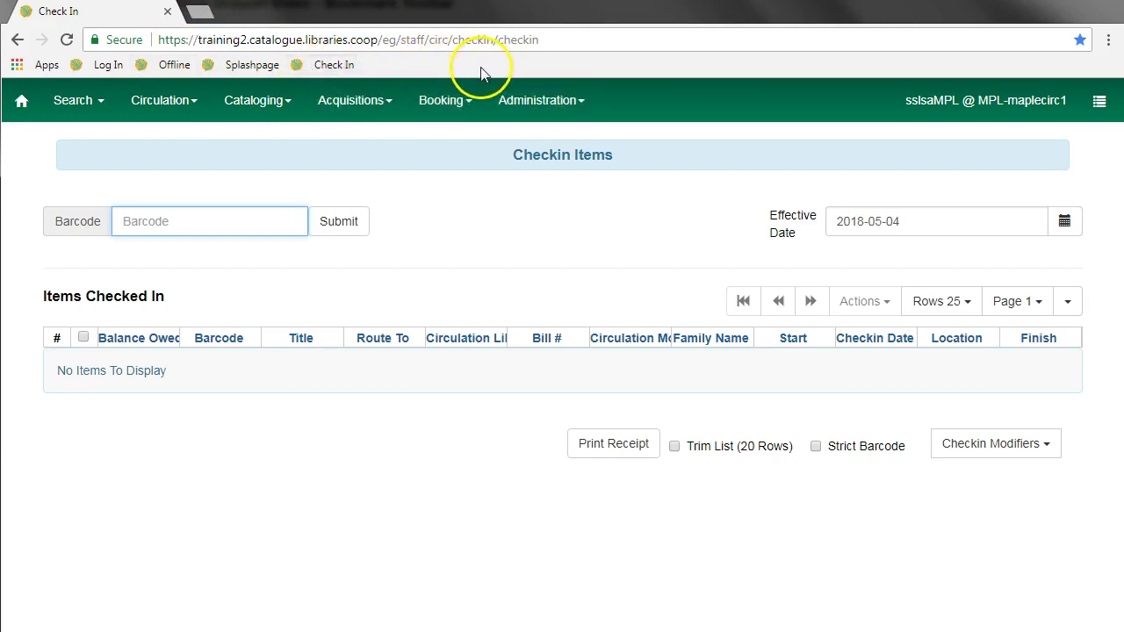
Step: Drag Check In before Offline, move Offline to the end, and delete the Splashpage bookmark
{"action": "left_click", "coordinate": [299, 70]}
{"action": "left_click_drag", "start_coordinate": [299, 70], "coordinate": [217, 79]}
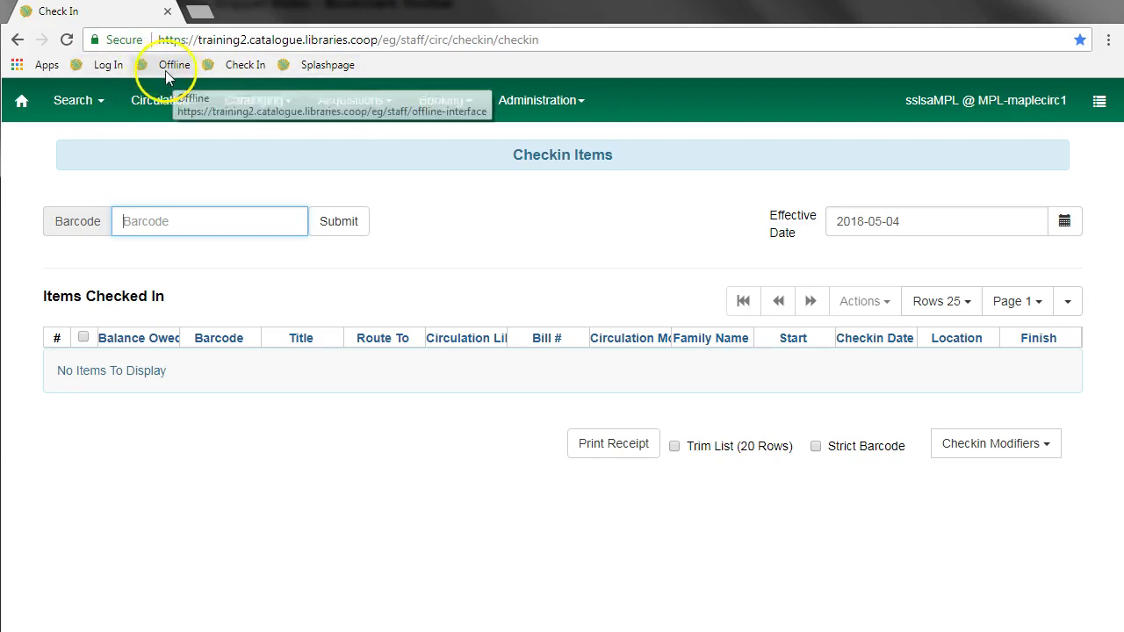
{"action": "left_click_drag", "start_coordinate": [166, 69], "coordinate": [379, 68]}
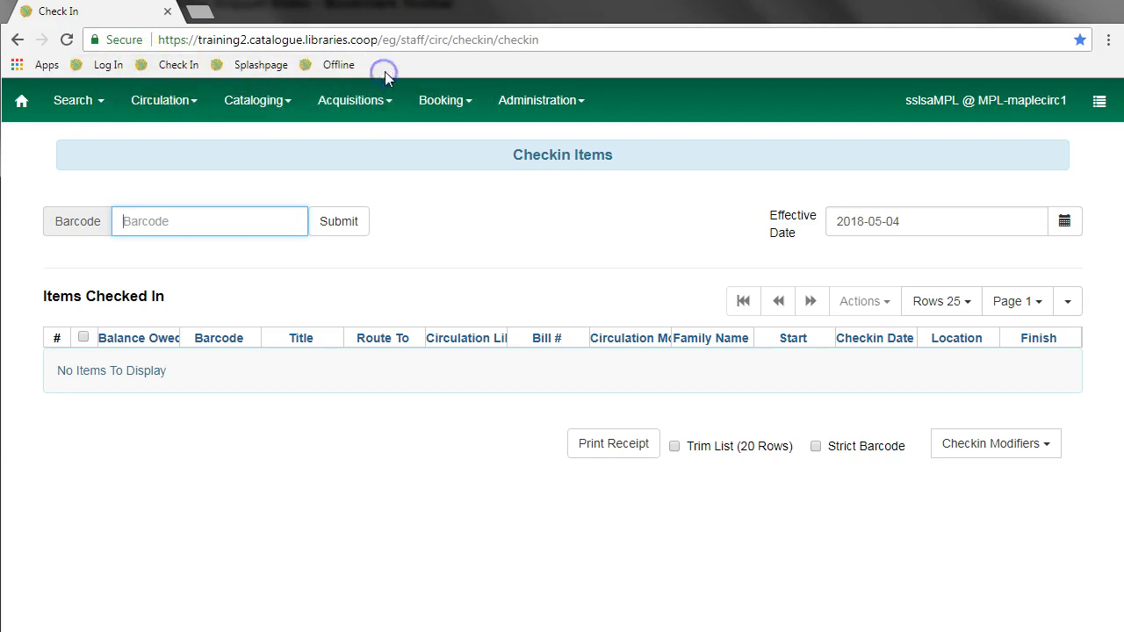
{"action": "right_click", "coordinate": [232, 69]}
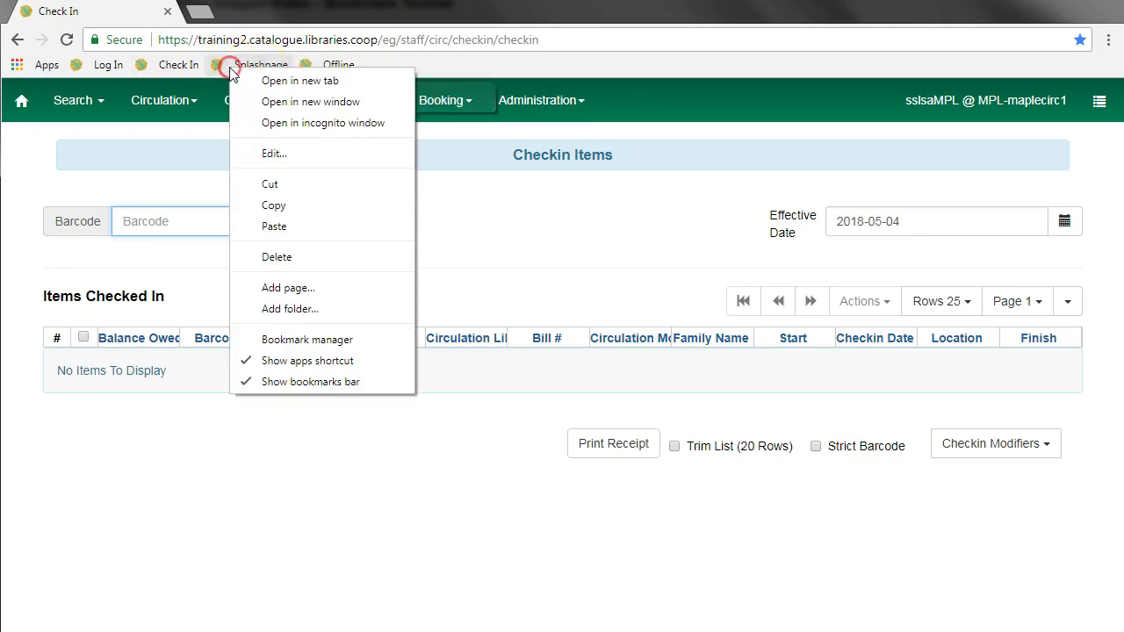
{"action": "left_click", "coordinate": [269, 258]}
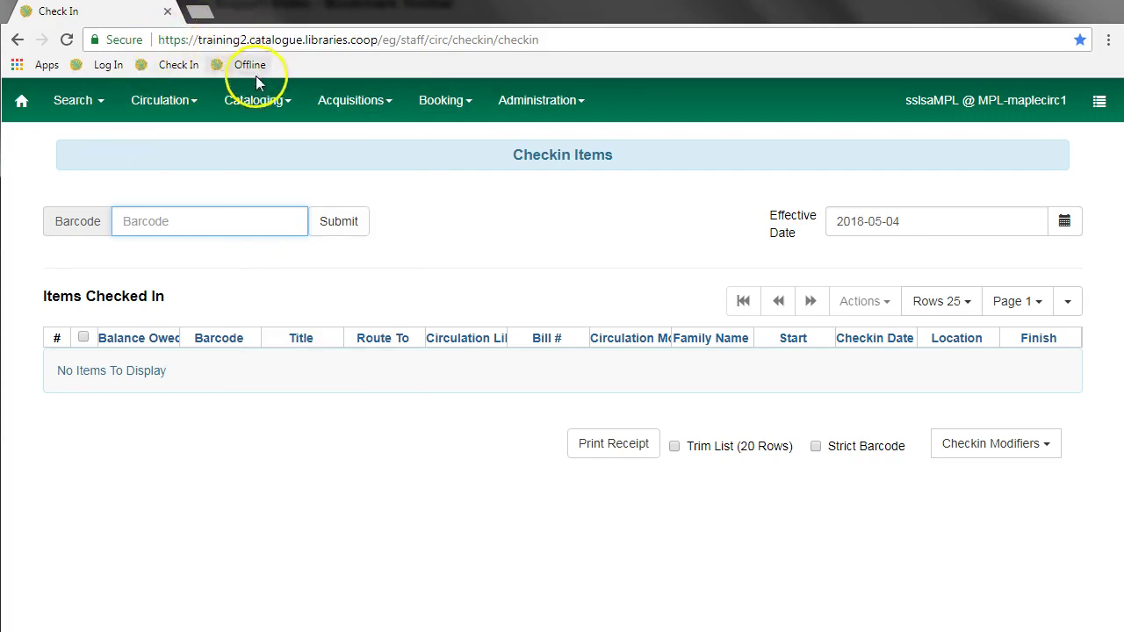
Step: Add an 'Acq' folder to the bookmarks bar in the Bookmark manager, then return to the Check In tab
{"action": "left_click", "coordinate": [1107, 42]}
{"action": "mouse_move", "coordinate": [896, 189]}
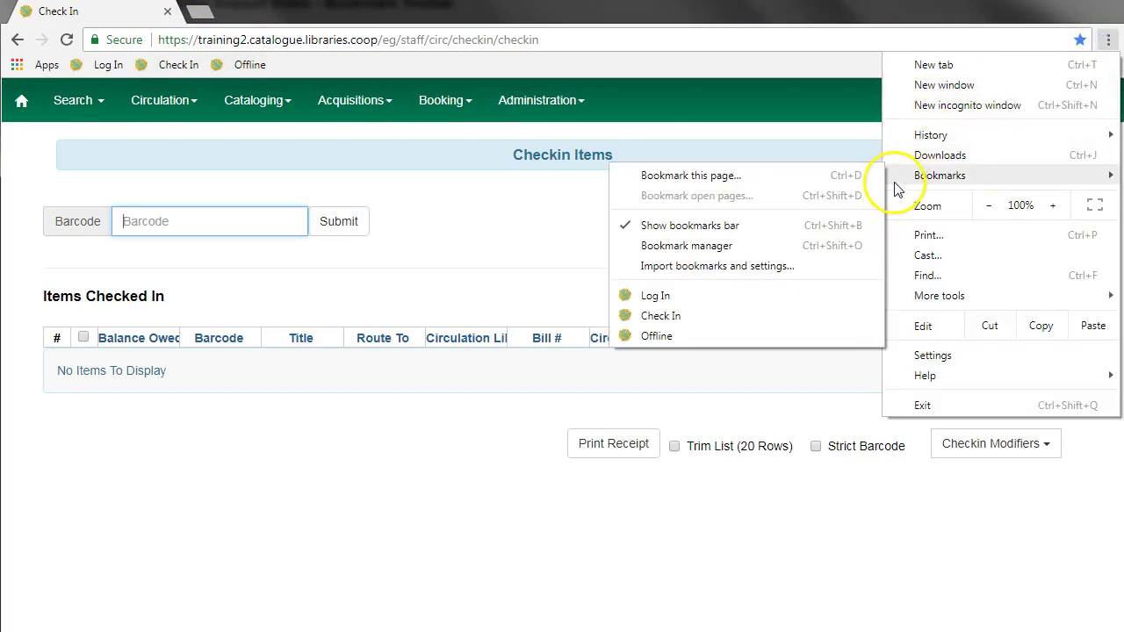
{"action": "left_click", "coordinate": [674, 247]}
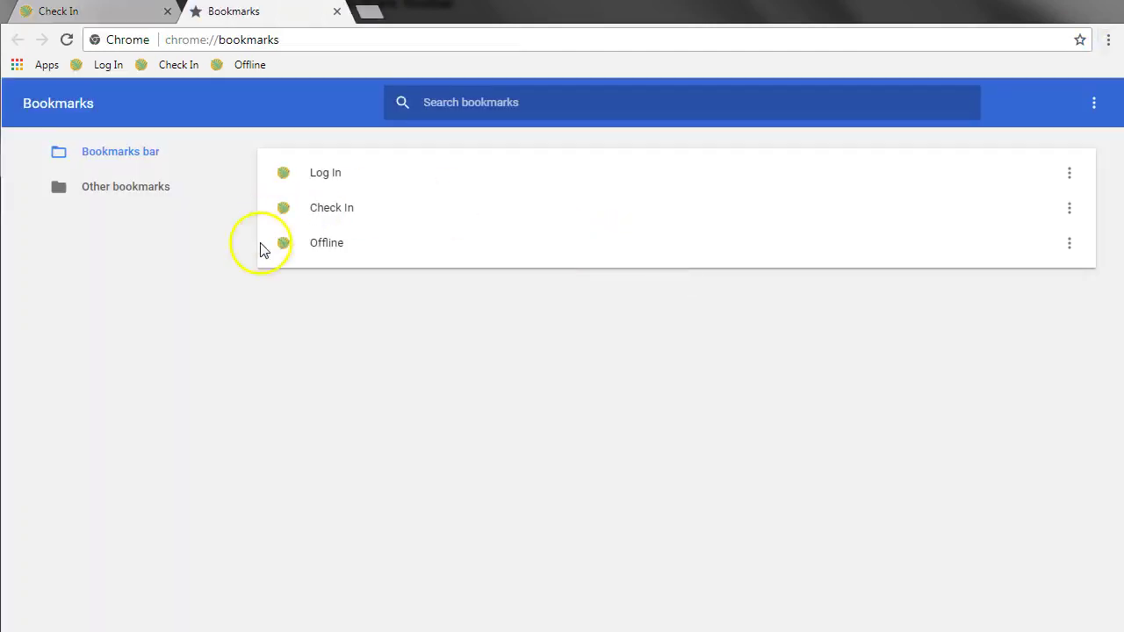
{"action": "left_click", "coordinate": [1094, 110]}
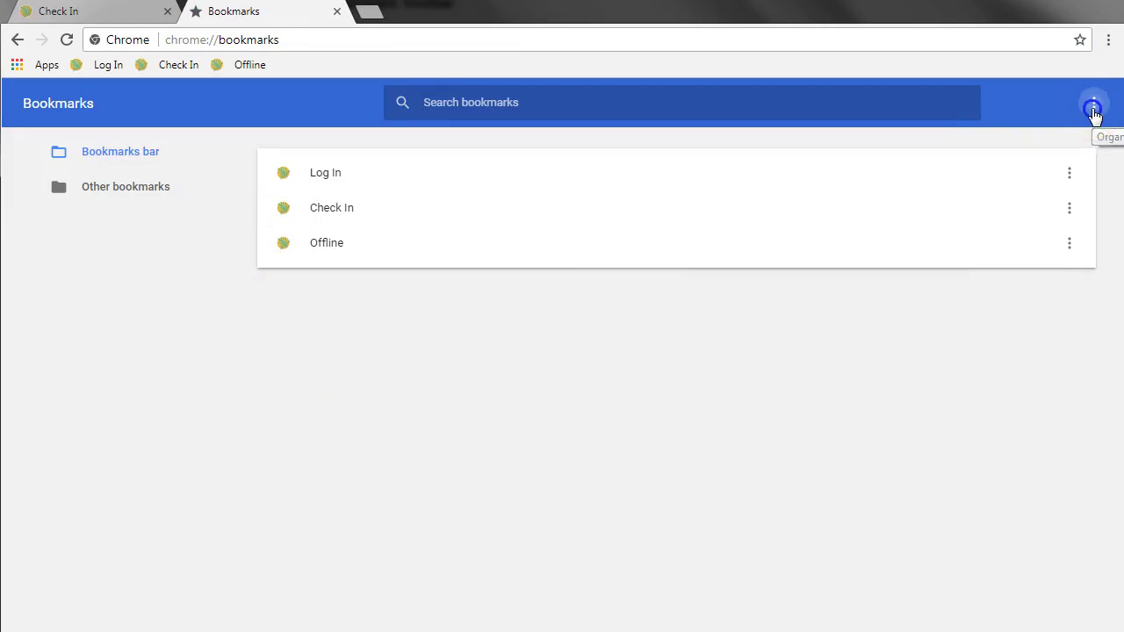
{"action": "left_click", "coordinate": [1014, 176]}
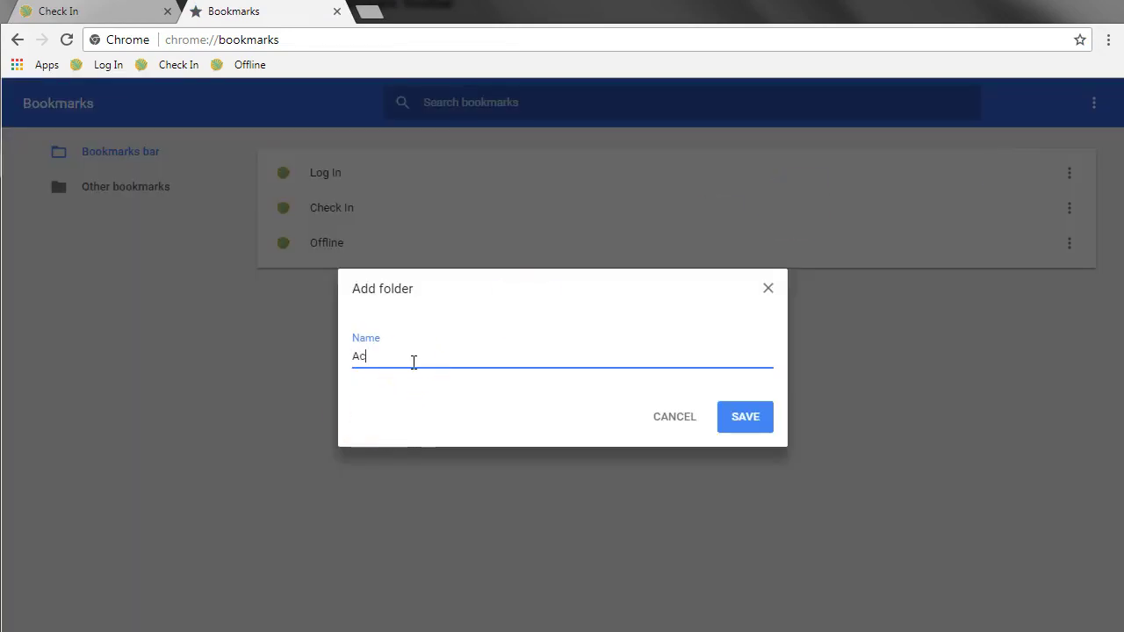
{"action": "left_click", "coordinate": [748, 422]}
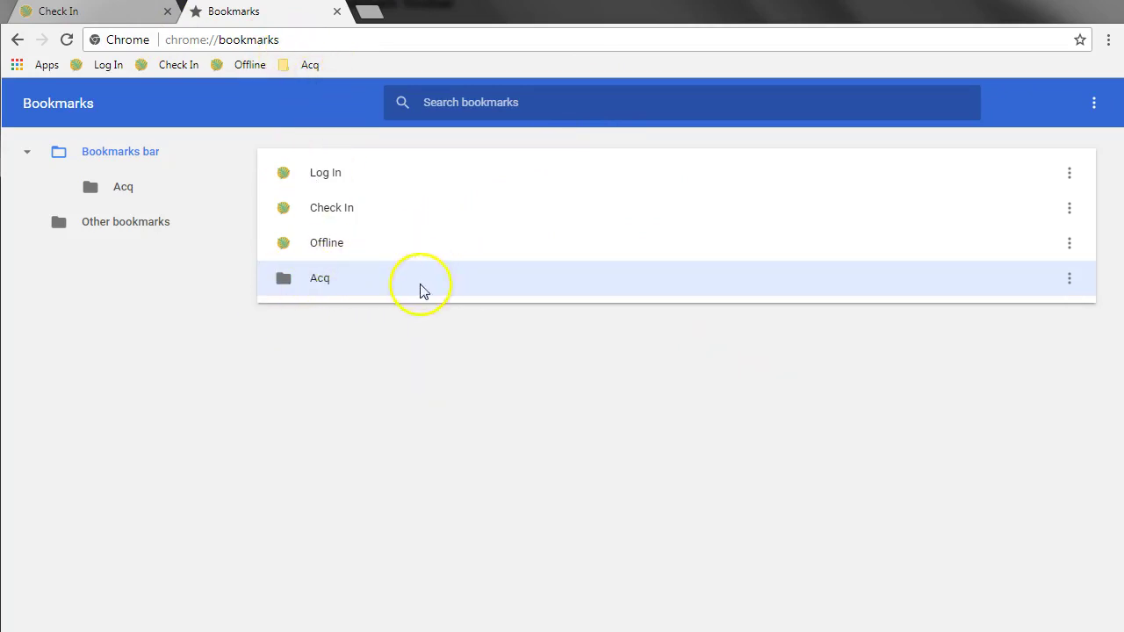
{"action": "left_click", "coordinate": [70, 10]}
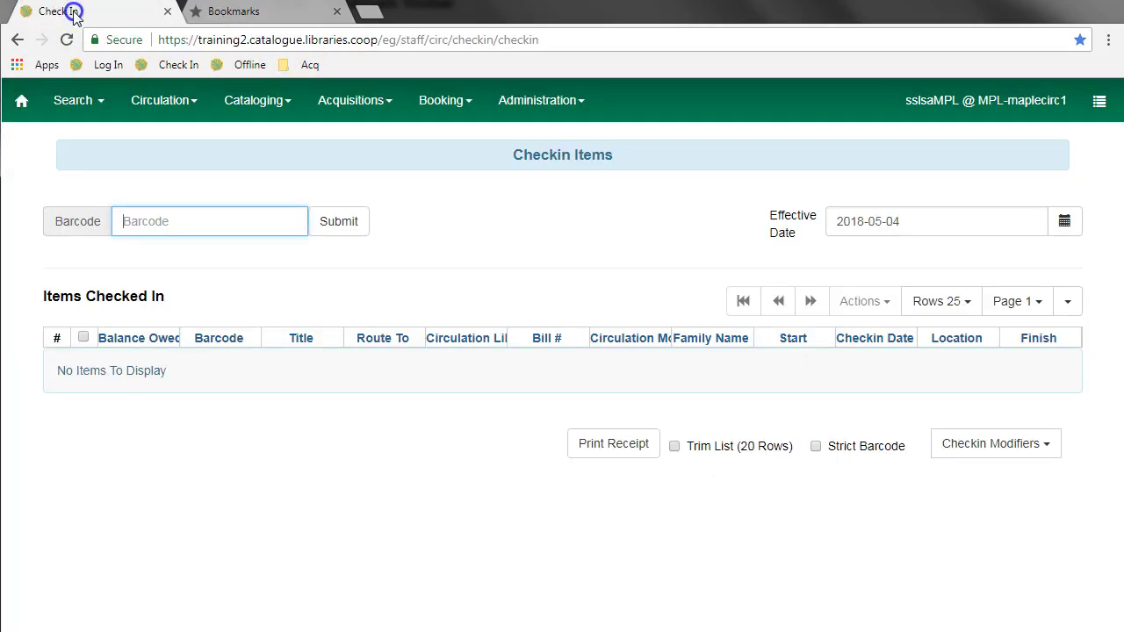
Step: Open Acquisitions > Purchase Orders and bookmark it as 'PO Search' inside the Acq folder
{"action": "left_click", "coordinate": [355, 103]}
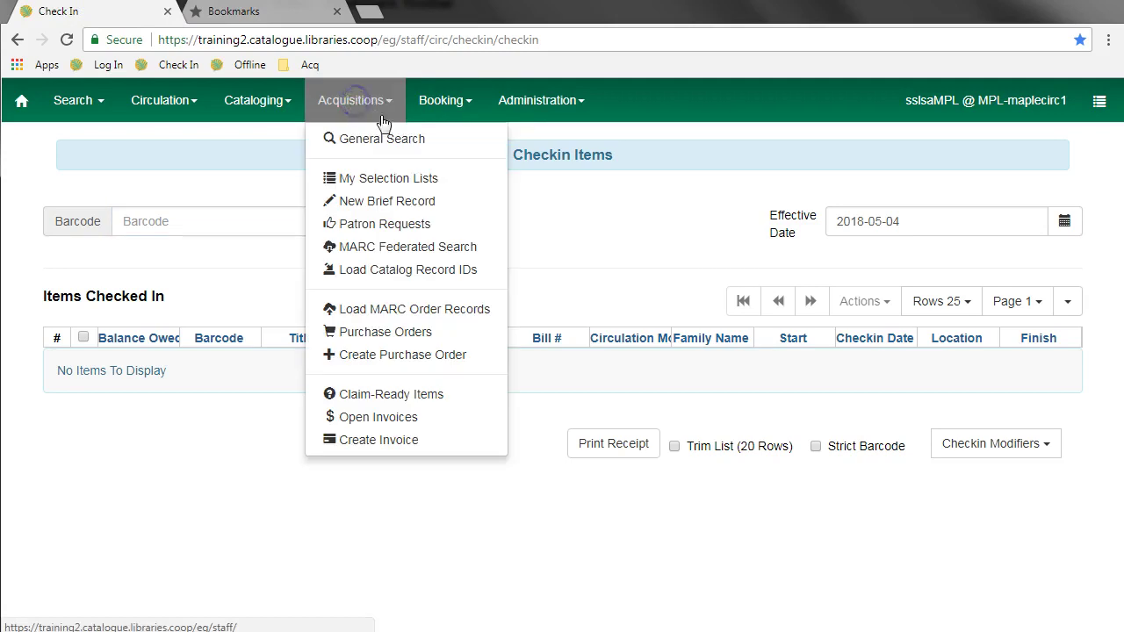
{"action": "left_click", "coordinate": [360, 331]}
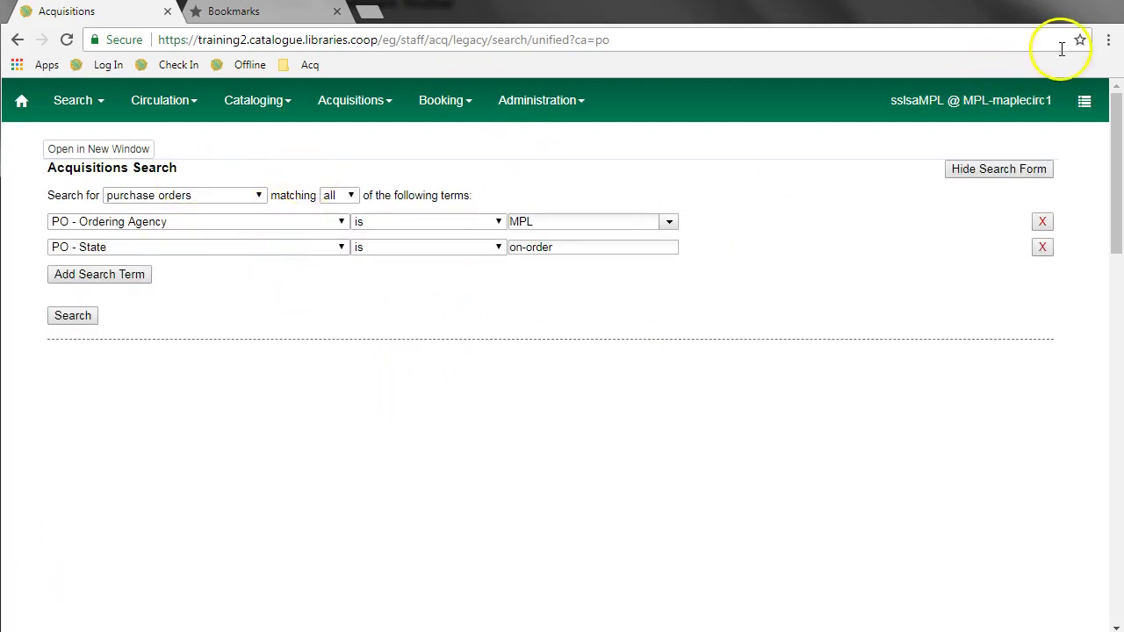
{"action": "left_click", "coordinate": [917, 147]}
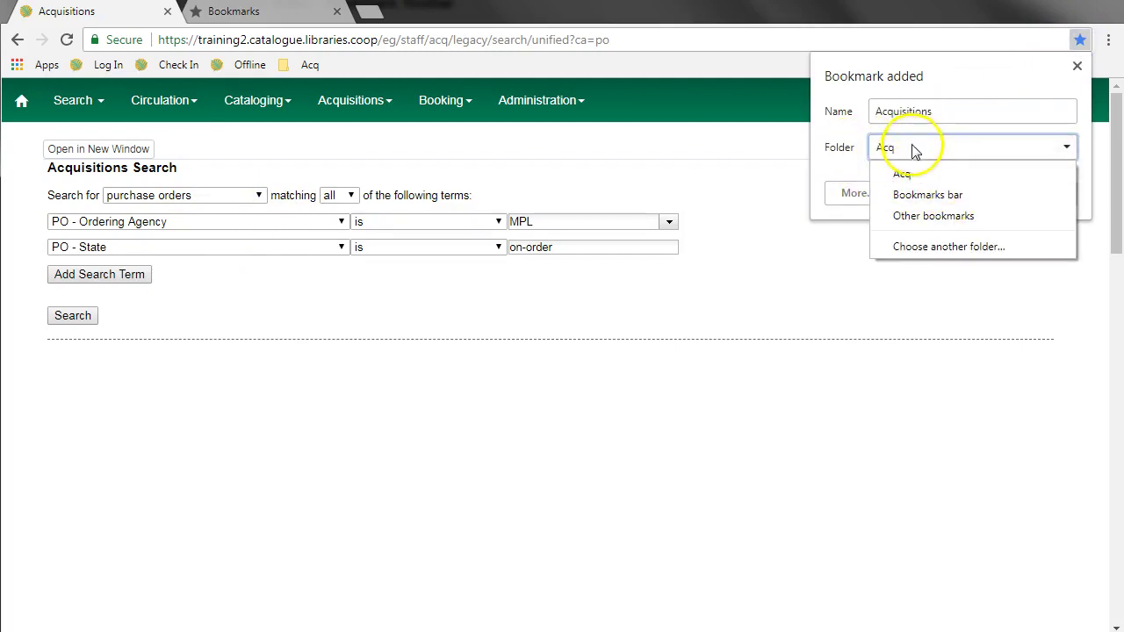
{"action": "left_click", "coordinate": [902, 173]}
{"action": "left_click", "coordinate": [827, 110]}
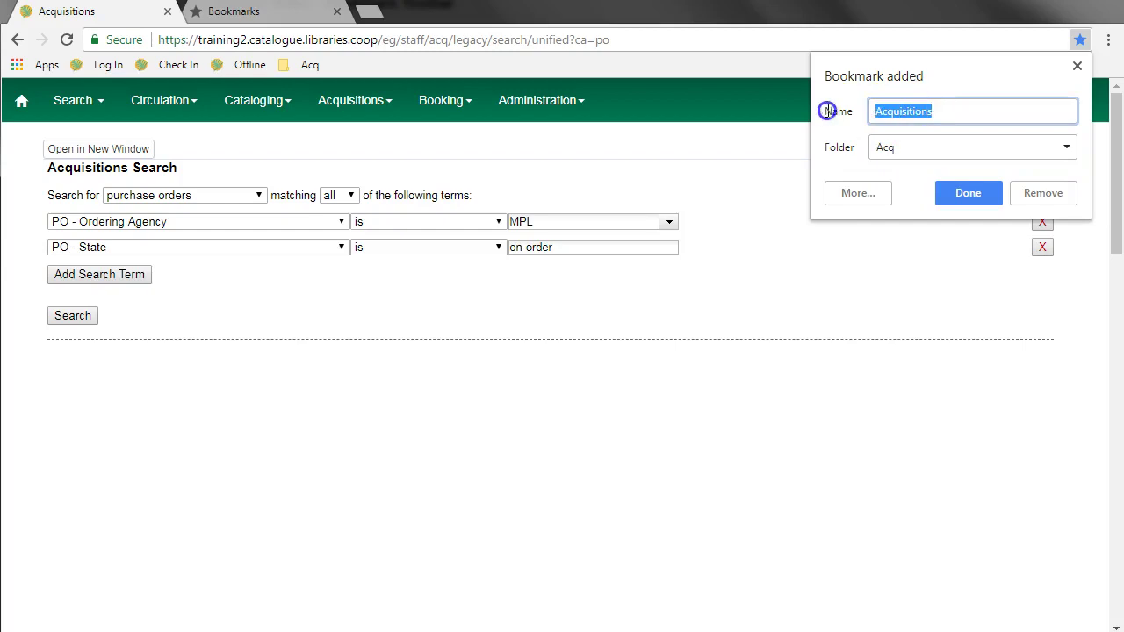
{"action": "type", "text": "PO Search"}
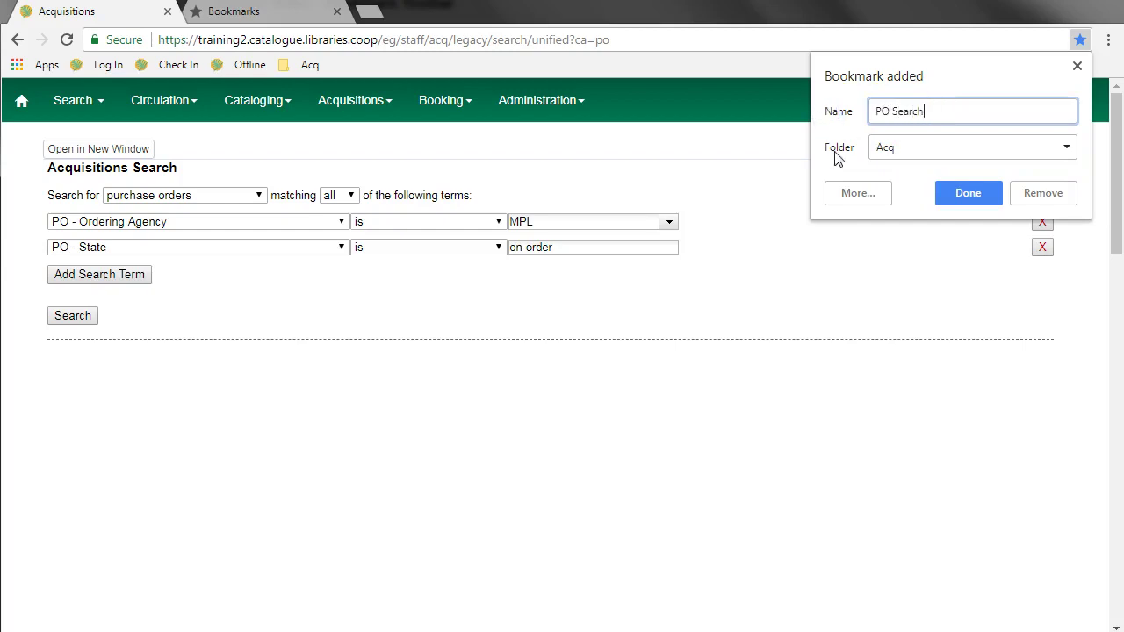
{"action": "left_click", "coordinate": [959, 190]}
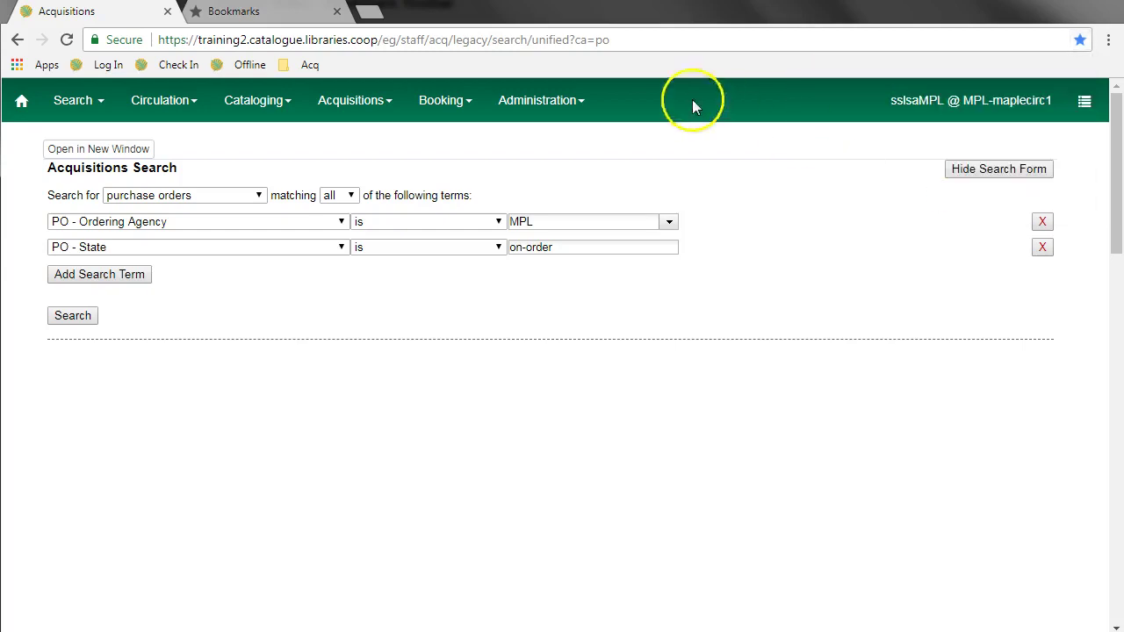
{"action": "left_click", "coordinate": [301, 66]}
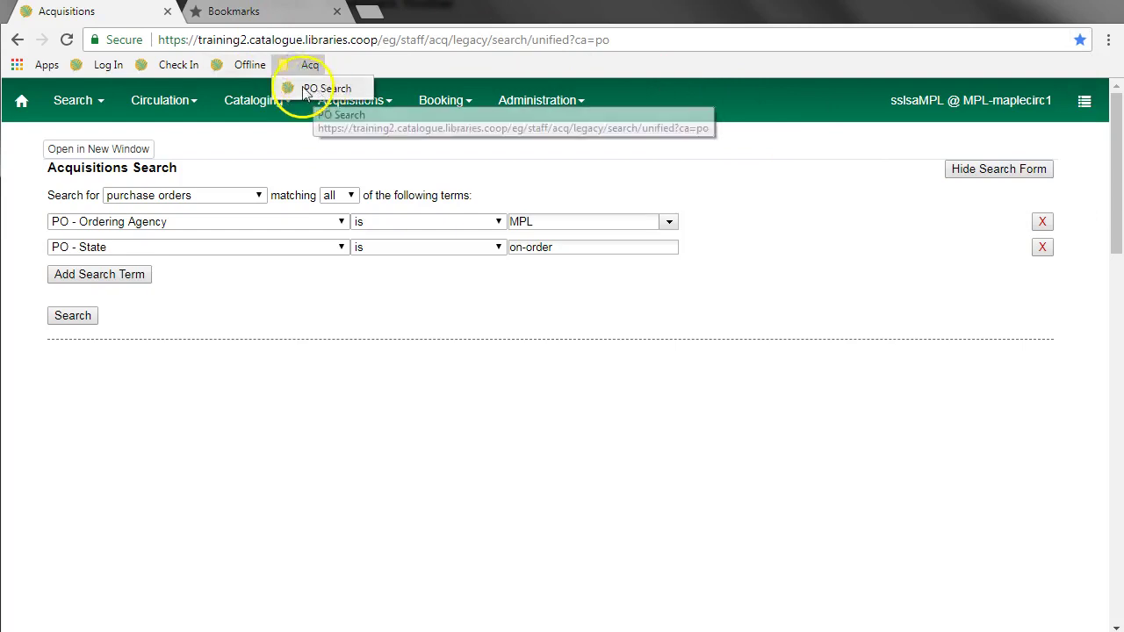